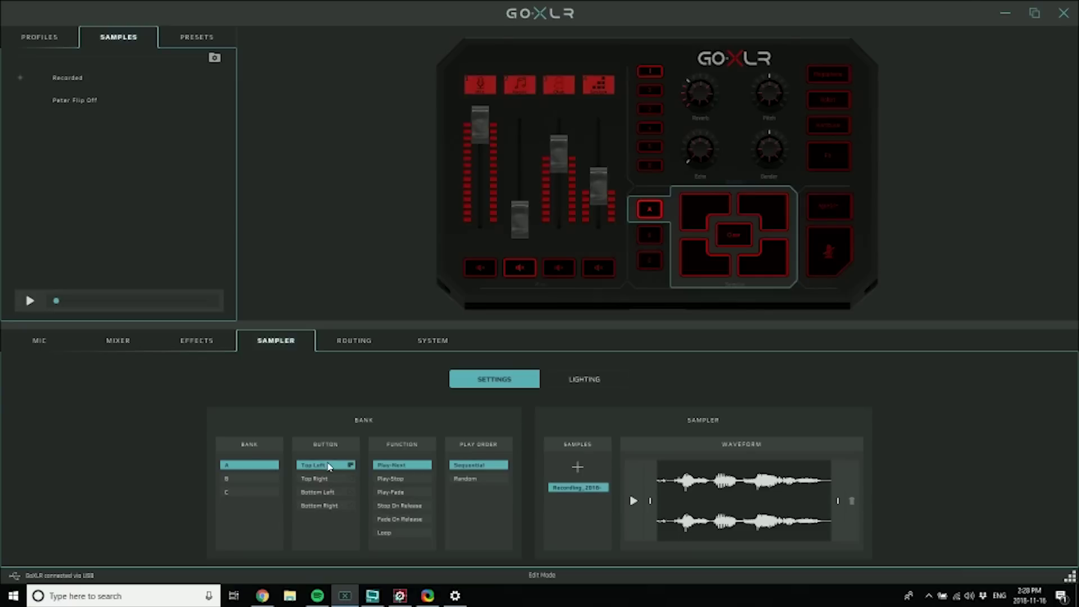
click(335, 477)
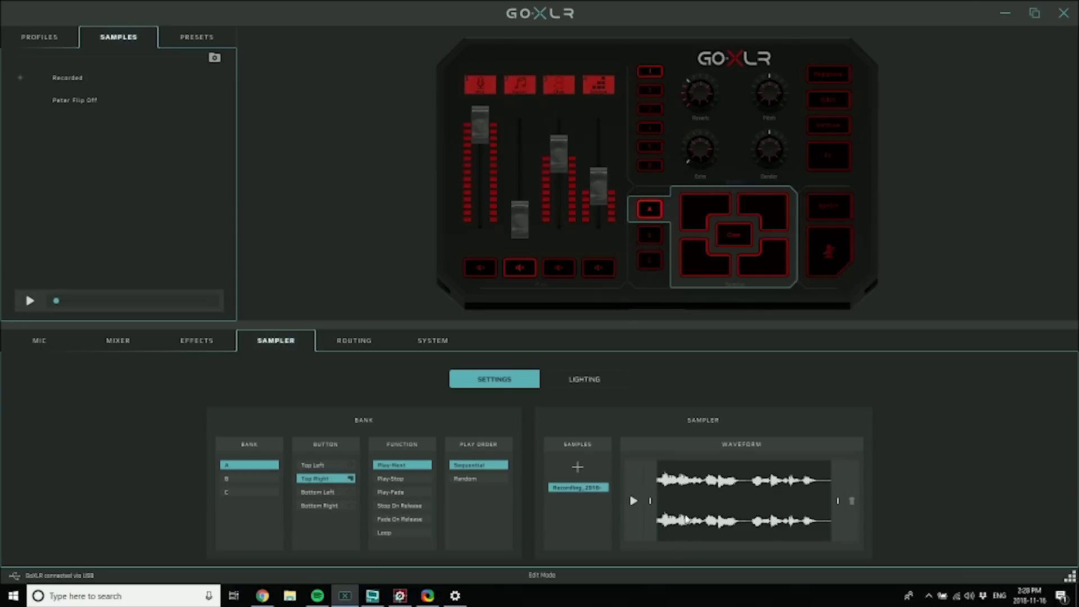
click(323, 493)
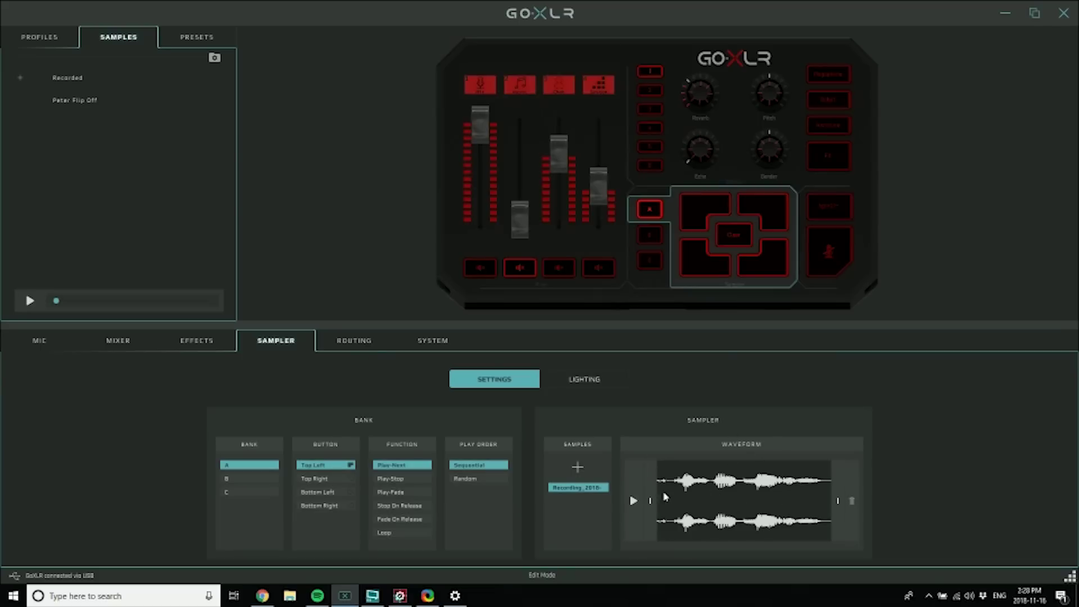
- Trim the lead-in silence off the recorded clip's start, testing the end trim and restoring it
mouse_move(650, 500)
mouse_down()
mouse_move(682, 498)
mouse_move(652, 502)
mouse_up()
drag(839, 500, 843, 501)
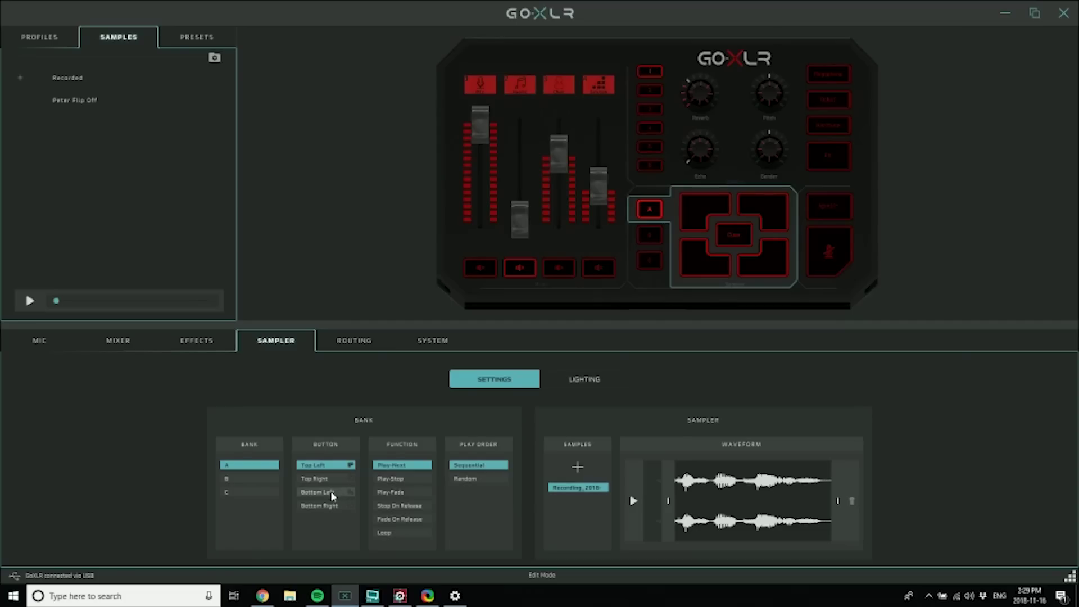
- Select bank A's empty bottom-left pad and open the samples folder on disk
click(331, 492)
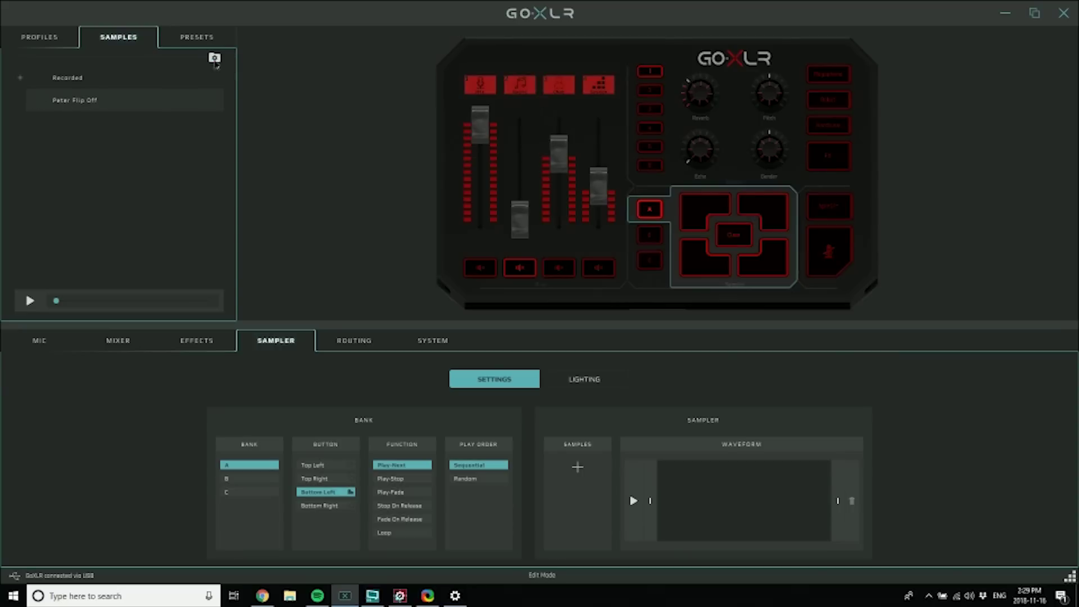
click(214, 59)
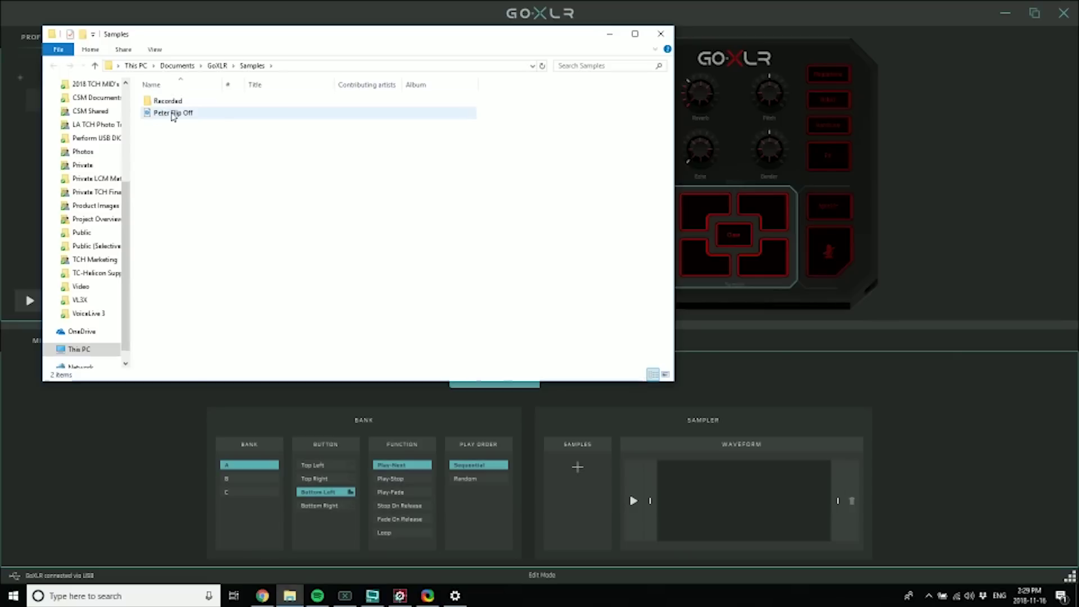
- Browse the clips in the Recorded folder, return to Samples, and close File Explorer
click(171, 116)
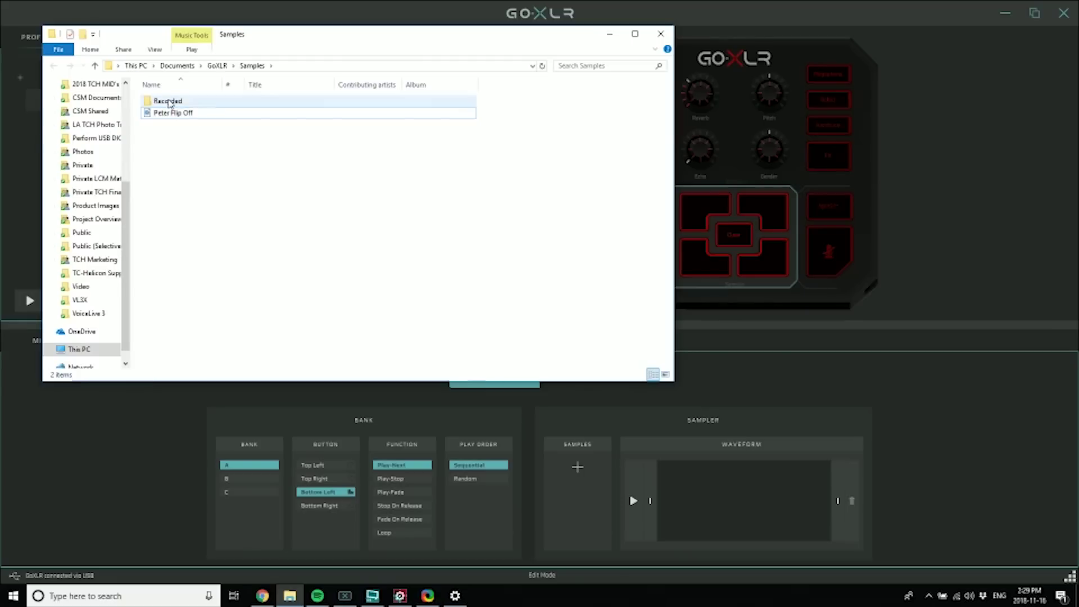
double_click(173, 103)
scroll(183, 128, down, 4)
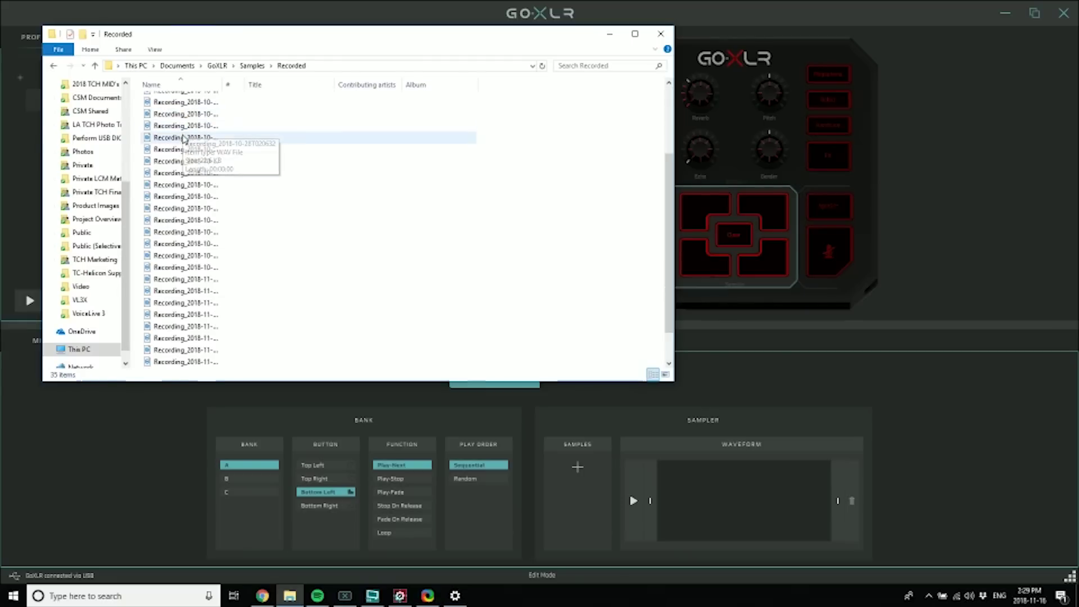
drag(223, 85, 304, 85)
scroll(211, 169, down, 1)
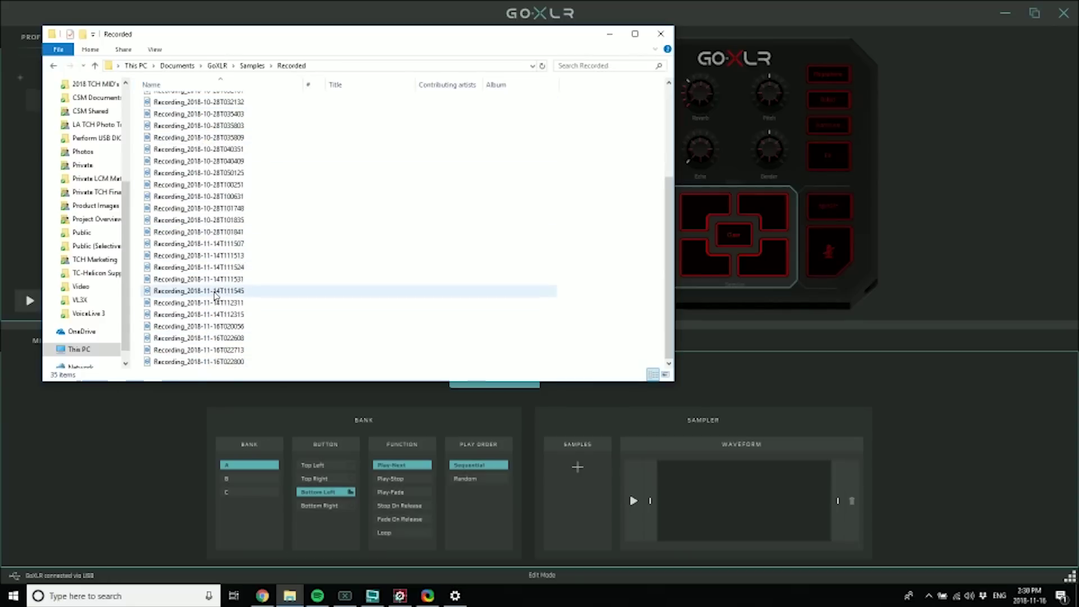
scroll(216, 292, up, 5)
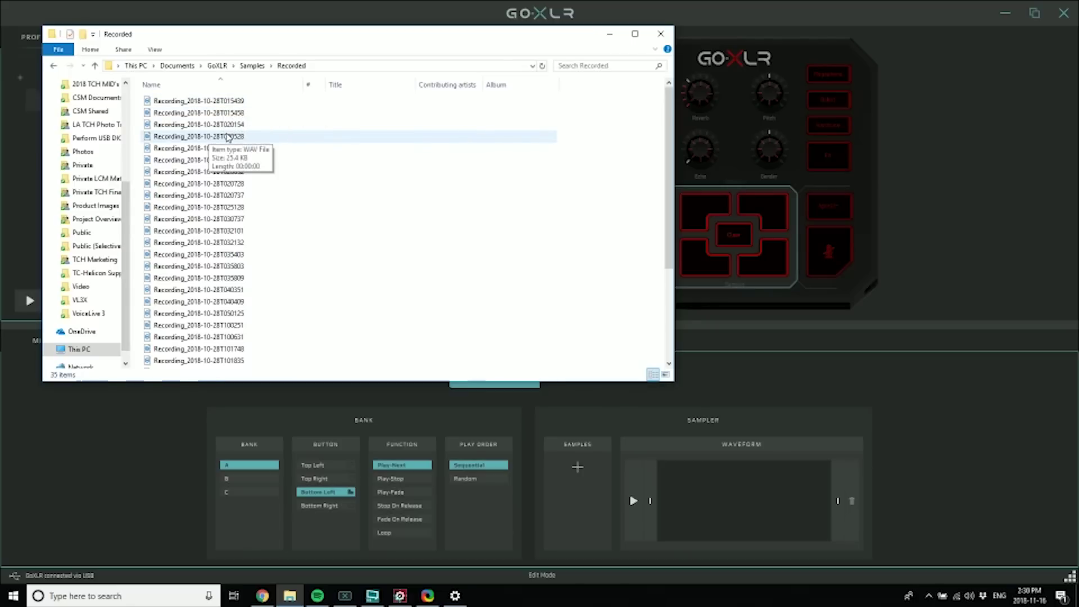
click(252, 65)
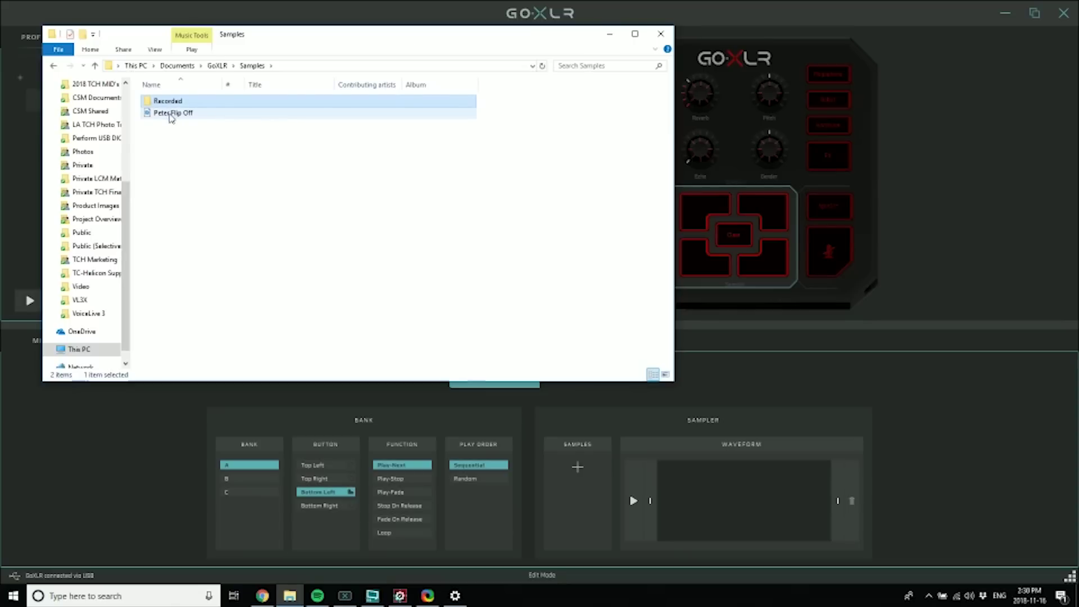
click(660, 34)
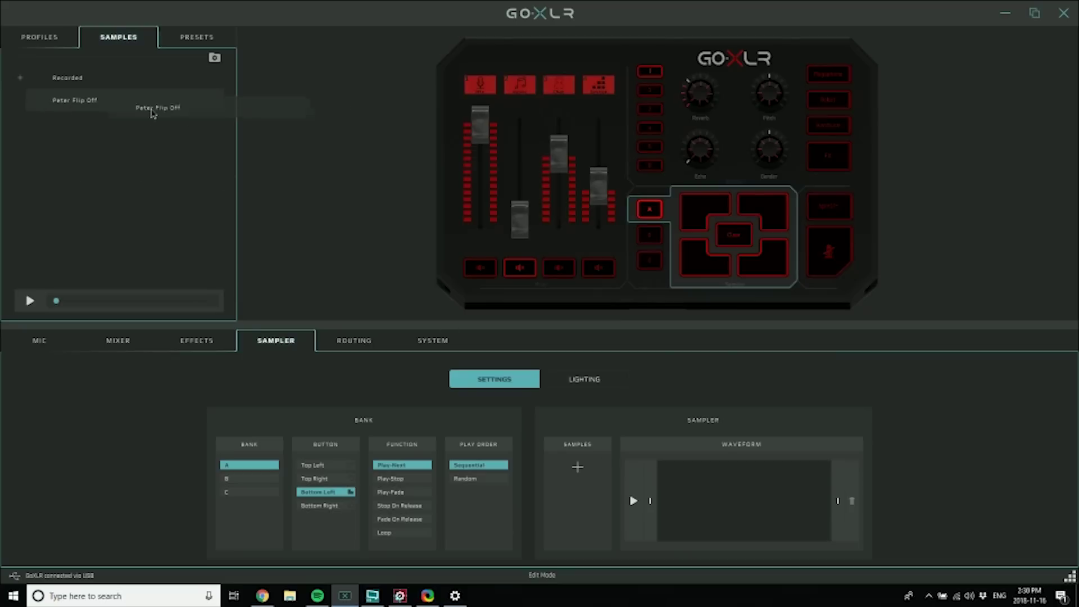
- Load Peter Flip Off onto bank A's bottom-left pad, test start and end trims, then trim its start slightly
drag(54, 102, 694, 514)
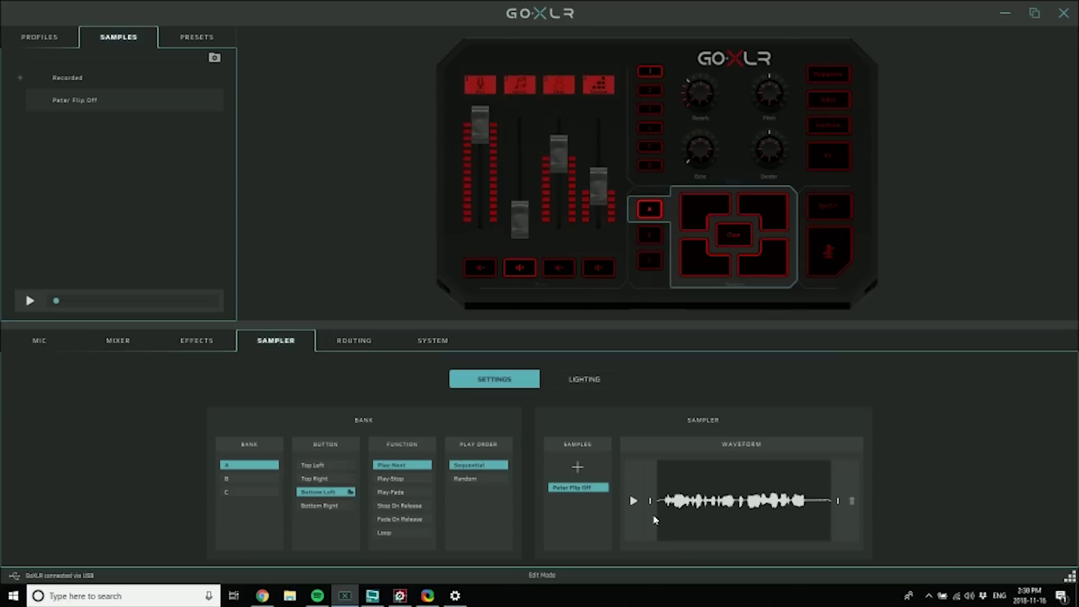
drag(655, 518, 661, 520)
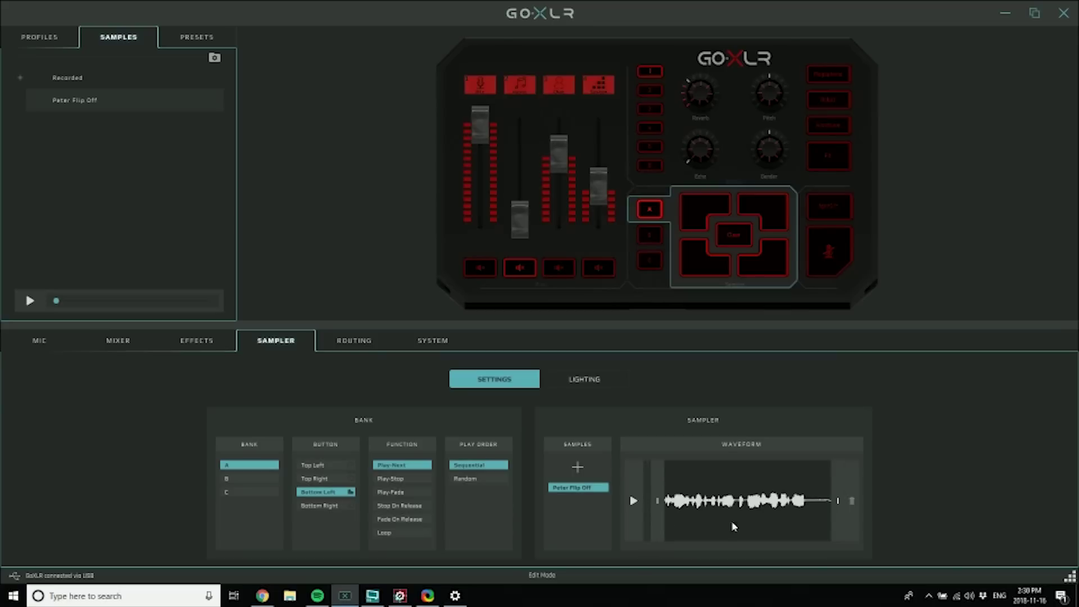
drag(839, 520, 815, 518)
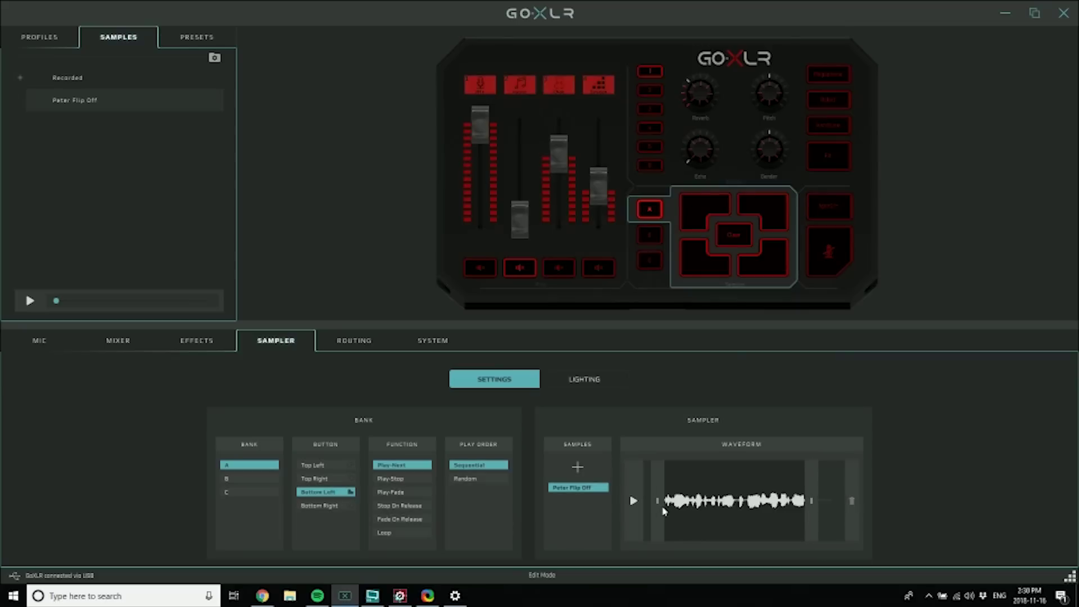
drag(663, 511, 655, 511)
mouse_move(812, 517)
mouse_down()
mouse_move(857, 514)
mouse_move(813, 510)
mouse_up()
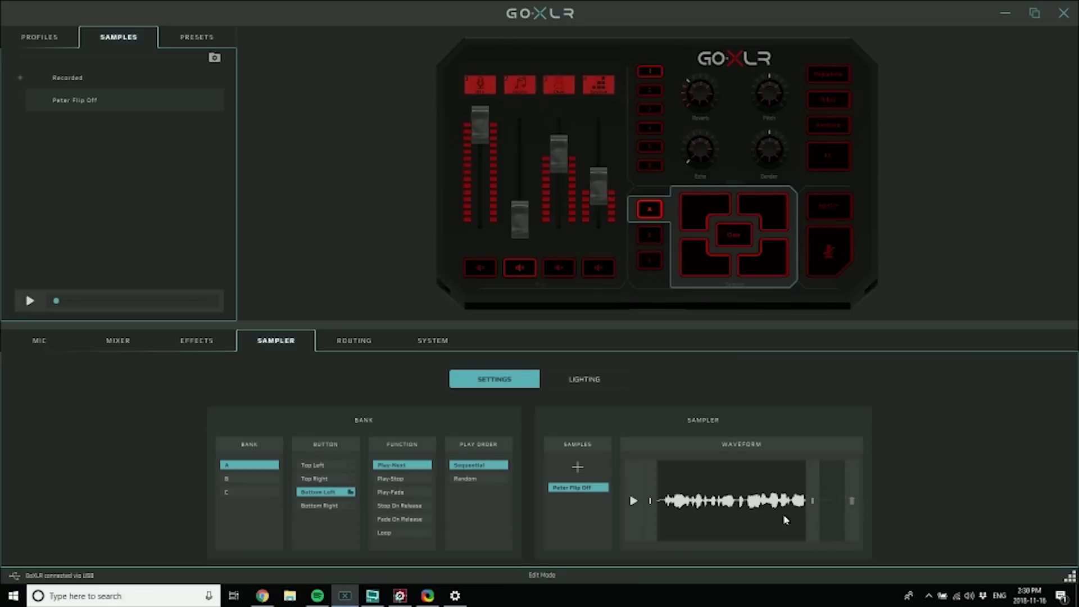
drag(654, 520, 660, 517)
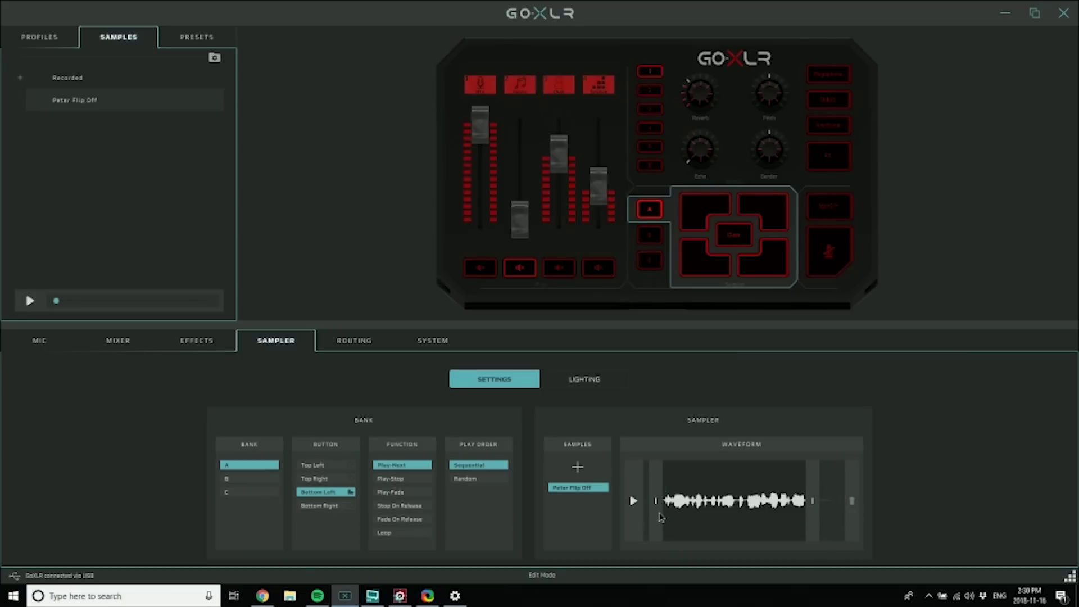